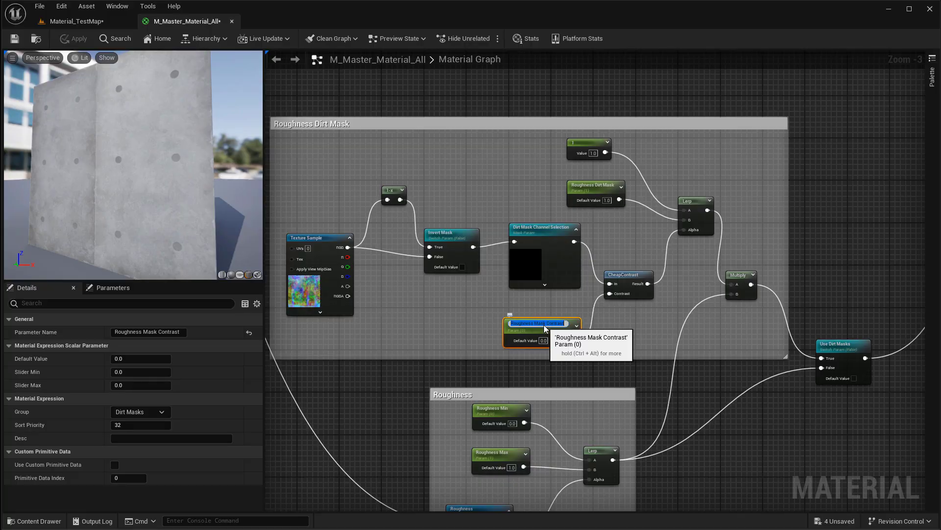
Look over the whole master material graph, starting from the Roughness Mask Contrast parameter in the Roughness Dirt Mask group.
{"action": "double_click", "coordinate": [538, 323]}
{"action": "scroll", "coordinate": [484, 176], "scroll_direction": "down", "scroll_amount": 6}
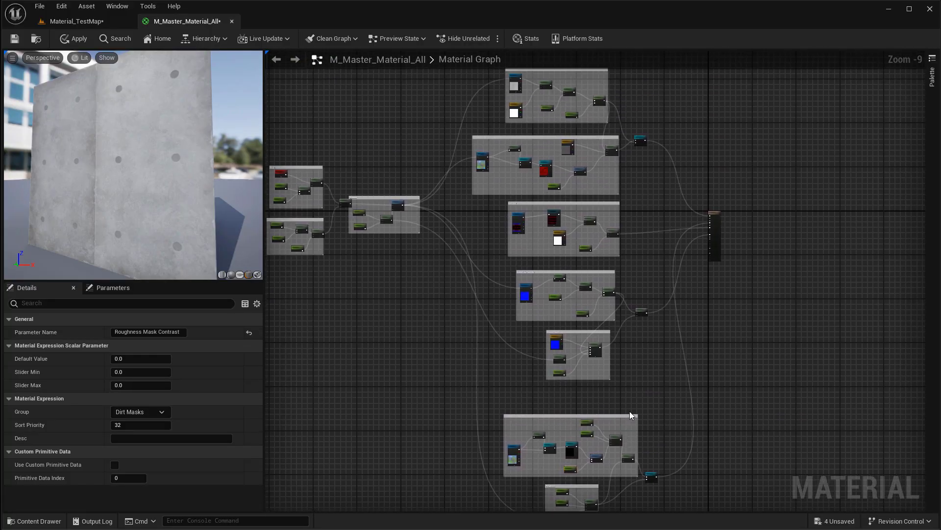
{"action": "scroll", "coordinate": [630, 413], "scroll_direction": "down", "scroll_amount": 1}
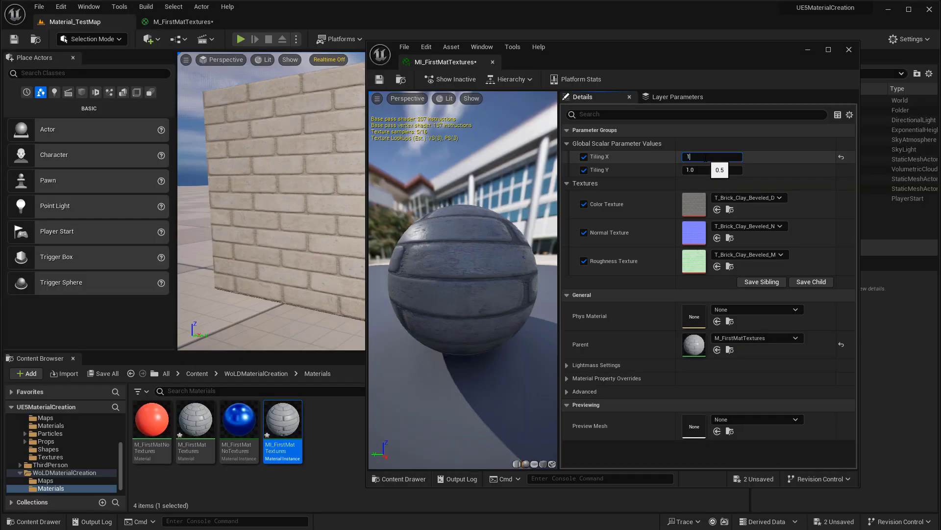
Adjust the texture tiling and the Offset Y value of the MI_FirstMatTextures brick material instance.
{"action": "left_click", "coordinate": [704, 170]}
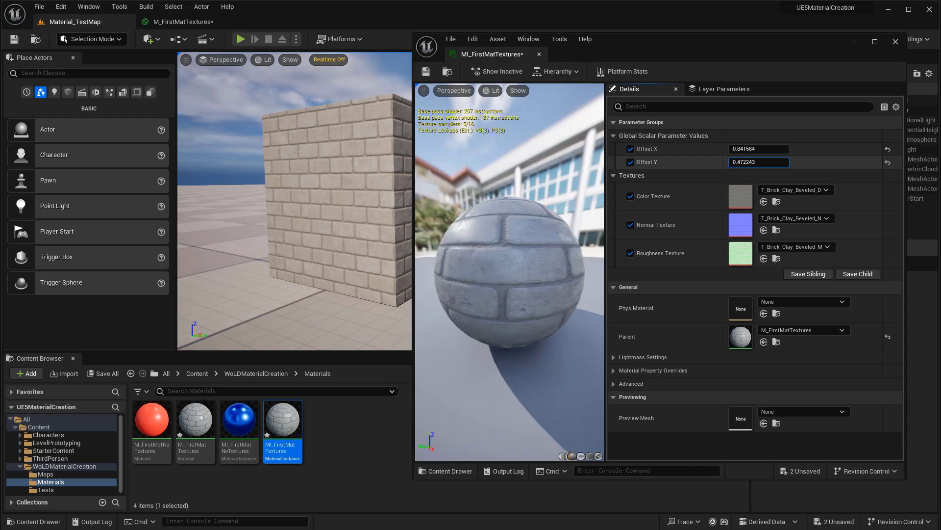
{"action": "left_click_drag", "start_coordinate": [758, 161], "coordinate": [775, 162]}
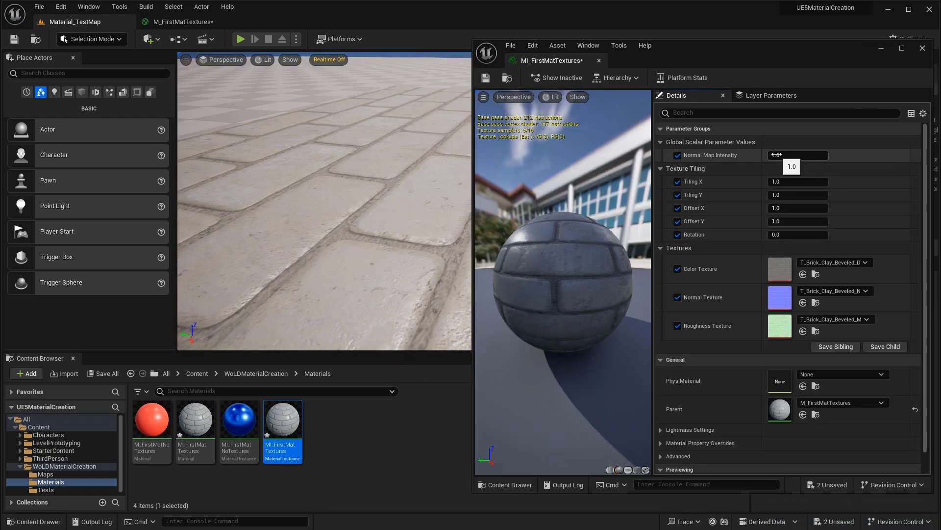
Adjust the brick material instance's Normal Map Intensity and its roughness values.
{"action": "mouse_move", "coordinate": [776, 155]}
{"action": "left_mouse_down"}
{"action": "mouse_move", "coordinate": [833, 155]}
{"action": "mouse_move", "coordinate": [790, 155]}
{"action": "left_mouse_up"}
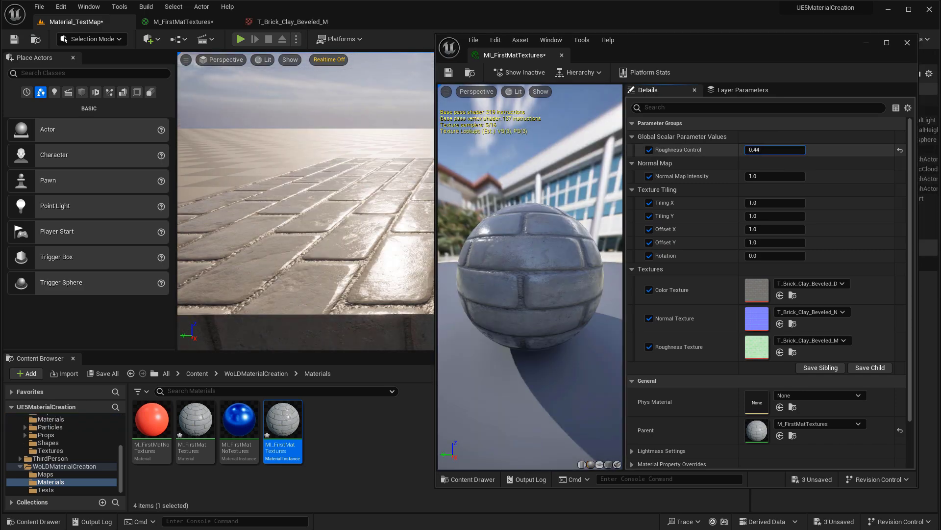
{"action": "left_click_drag", "start_coordinate": [775, 150], "coordinate": [781, 150]}
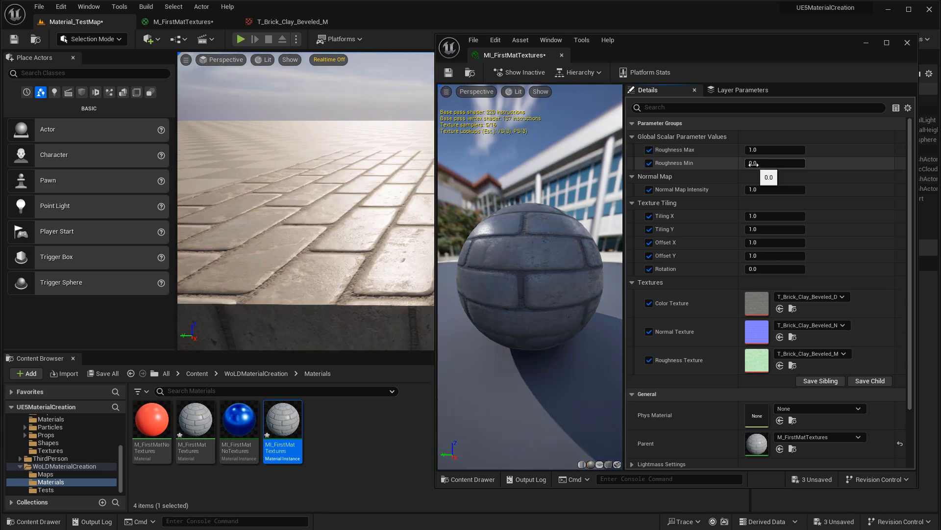
{"action": "left_click_drag", "start_coordinate": [754, 163], "coordinate": [763, 150]}
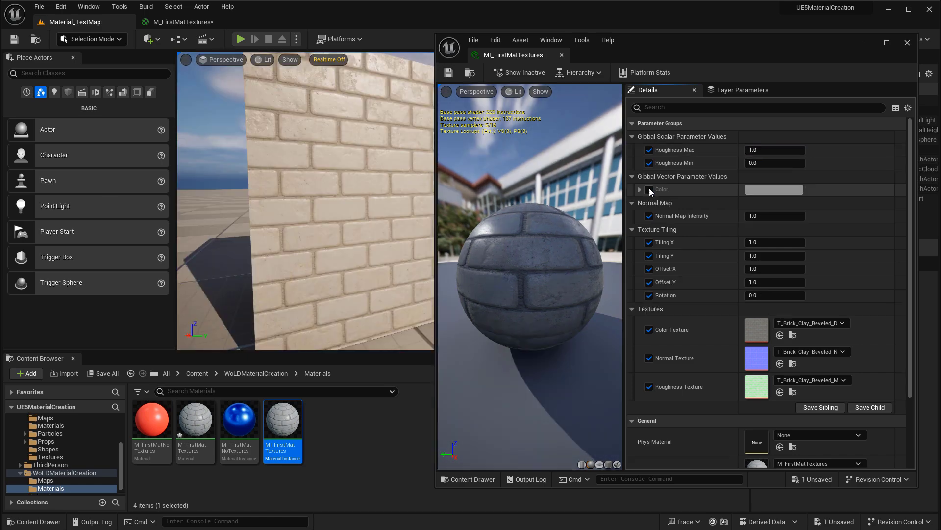
Enable the Color override in MI_FirstMatTextures and tint the bricks a medium purple with a hue of about 255.
{"action": "left_click", "coordinate": [649, 190]}
{"action": "left_click", "coordinate": [775, 192]}
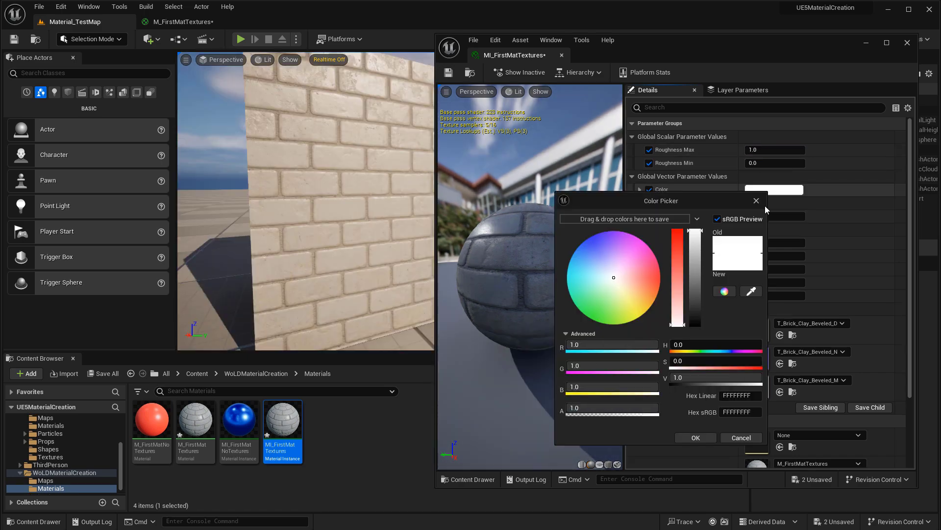
{"action": "left_click", "coordinate": [649, 277]}
{"action": "mouse_move", "coordinate": [614, 283]}
{"action": "left_mouse_down"}
{"action": "mouse_move", "coordinate": [640, 266]}
{"action": "mouse_move", "coordinate": [603, 284]}
{"action": "mouse_move", "coordinate": [630, 293]}
{"action": "mouse_move", "coordinate": [606, 246]}
{"action": "left_mouse_up"}
{"action": "left_click_drag", "start_coordinate": [699, 231], "coordinate": [700, 256]}
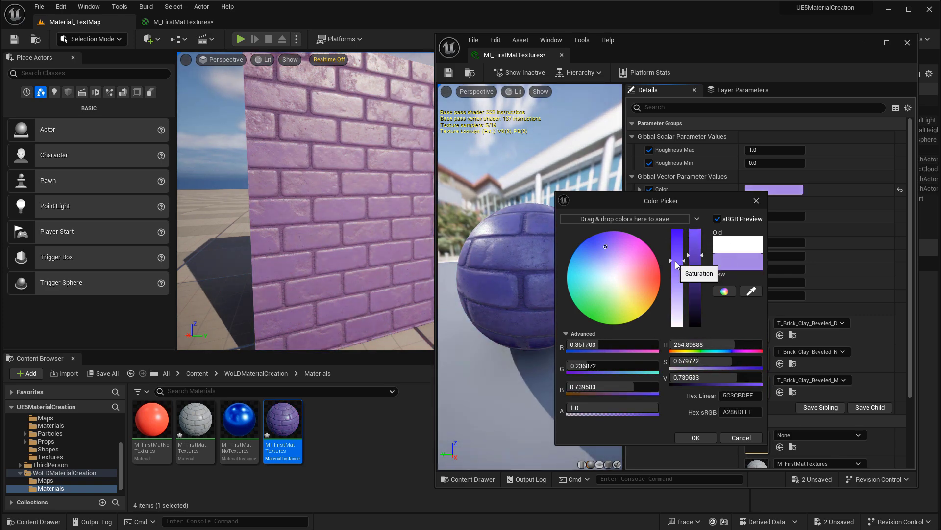
{"action": "left_click_drag", "start_coordinate": [676, 263], "coordinate": [679, 266]}
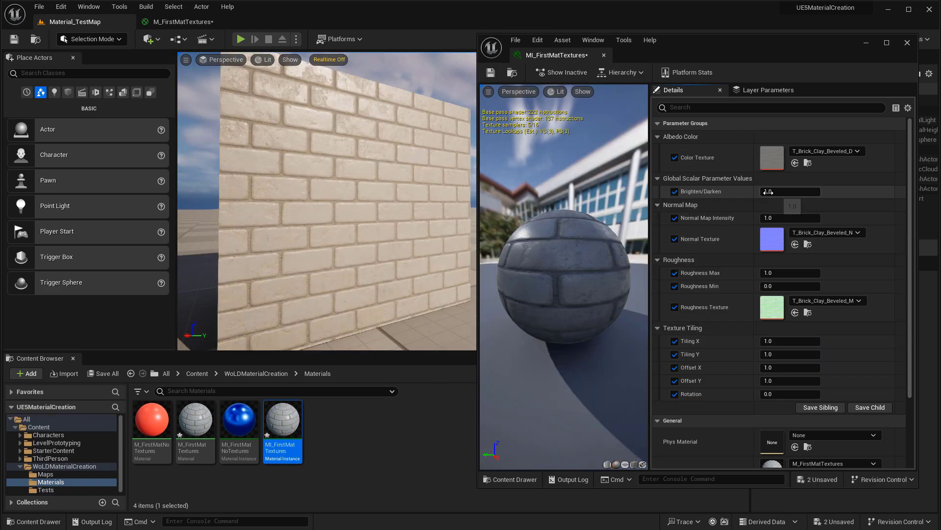
Adjust the Brighten/Darken value of the brick instance and the Desaturate/Saturate value of the grass instance.
{"action": "mouse_move", "coordinate": [784, 192]}
{"action": "left_mouse_down"}
{"action": "mouse_move", "coordinate": [799, 191]}
{"action": "mouse_move", "coordinate": [784, 192]}
{"action": "left_mouse_up"}
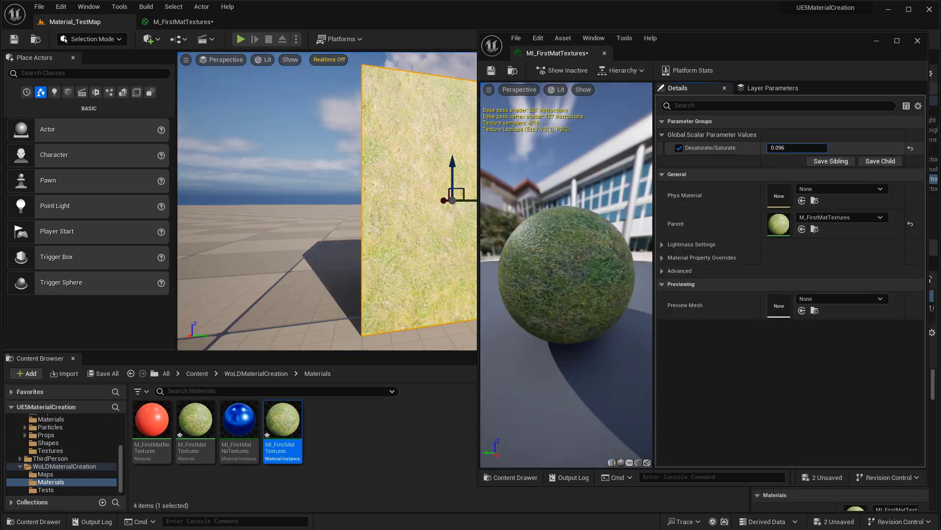
{"action": "left_click_drag", "start_coordinate": [784, 147], "coordinate": [804, 147]}
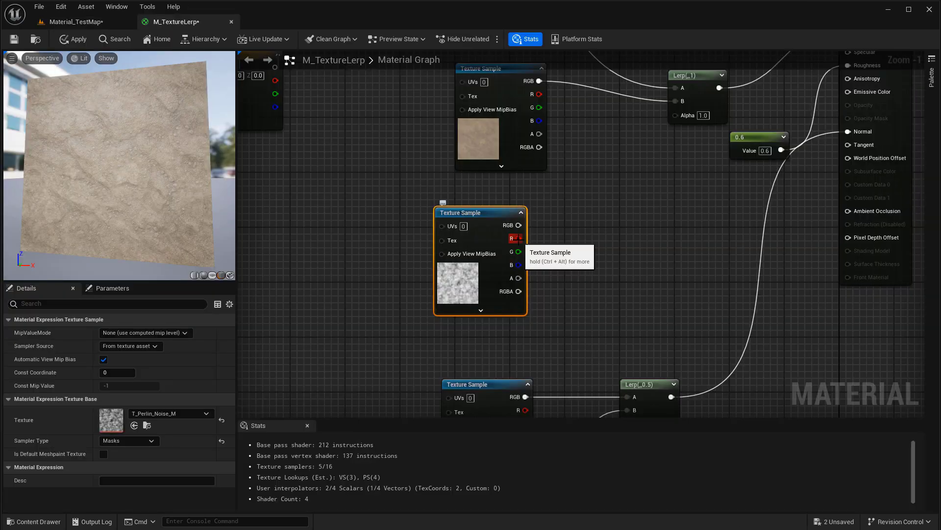
Connect the T_Perlin_Noise_M texture's red channel to the upper Lerp's Alpha, and set the CheapContrast constant to 5.
{"action": "left_click_drag", "start_coordinate": [519, 238], "coordinate": [676, 116]}
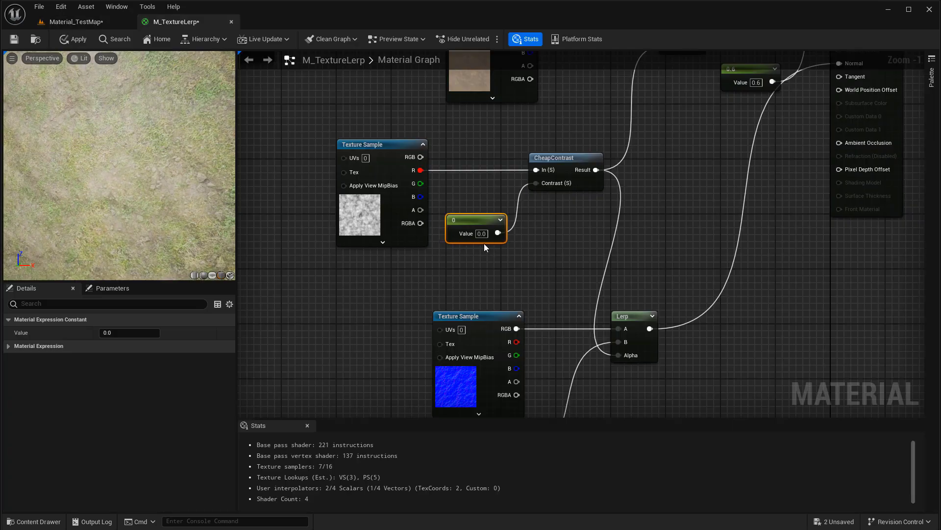
{"action": "left_click", "coordinate": [481, 233]}
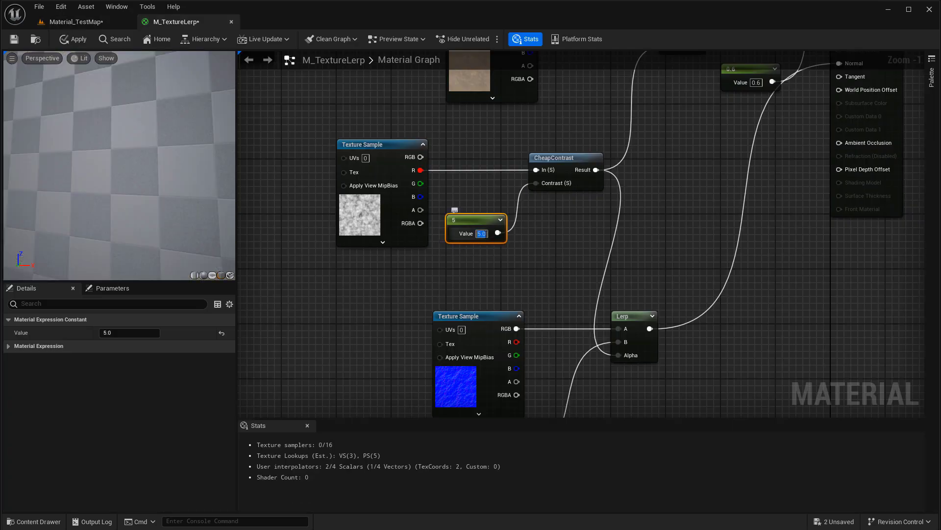
{"action": "key", "text": "Return"}
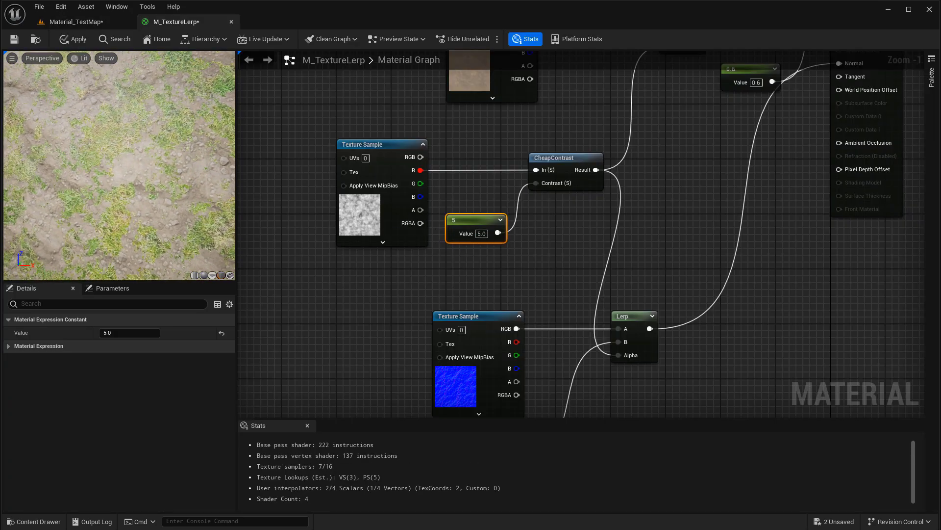
Preview the CheapContrast node on the material mesh and set its contrast constant to 0.
{"action": "left_click", "coordinate": [360, 212]}
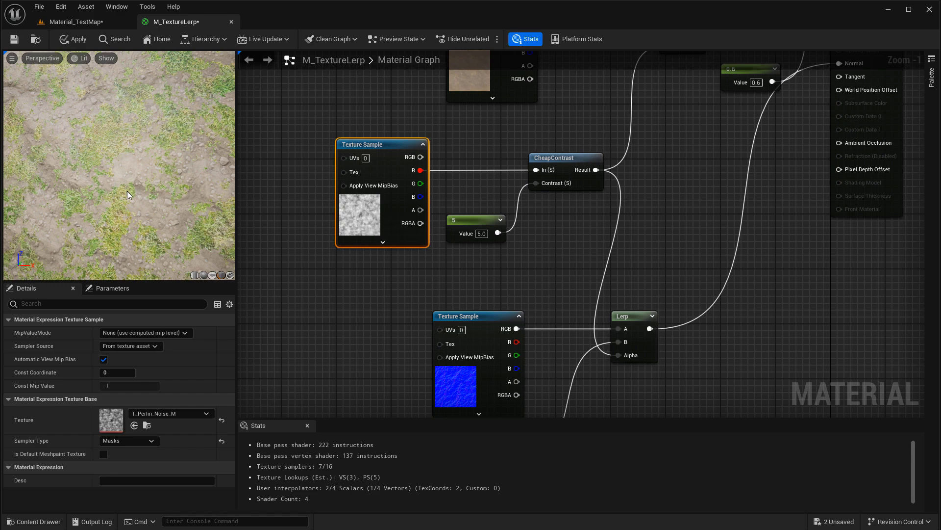
{"action": "right_click", "coordinate": [558, 185]}
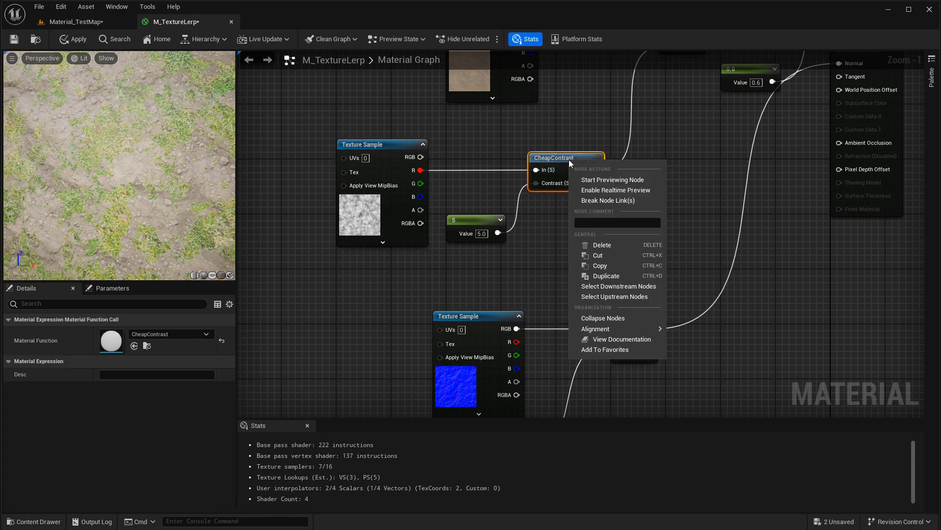
{"action": "left_click", "coordinate": [623, 181]}
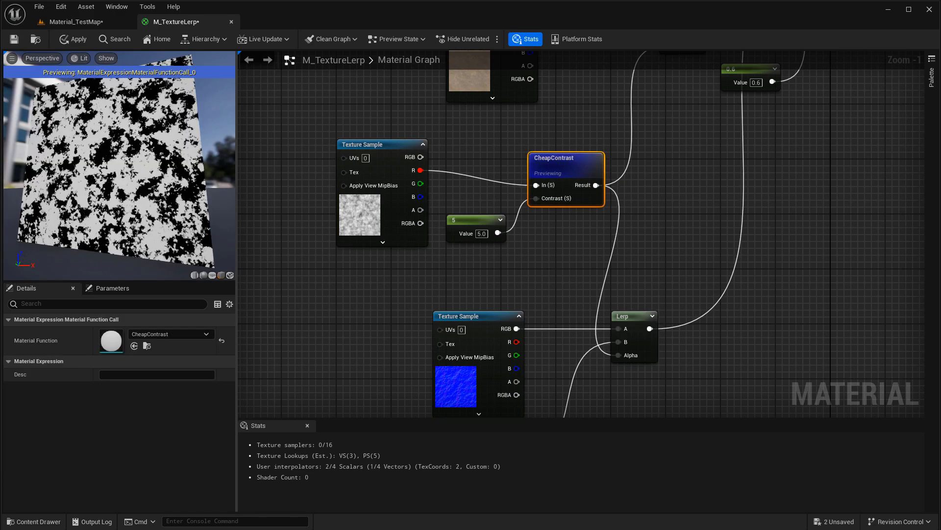
{"action": "left_click", "coordinate": [481, 234]}
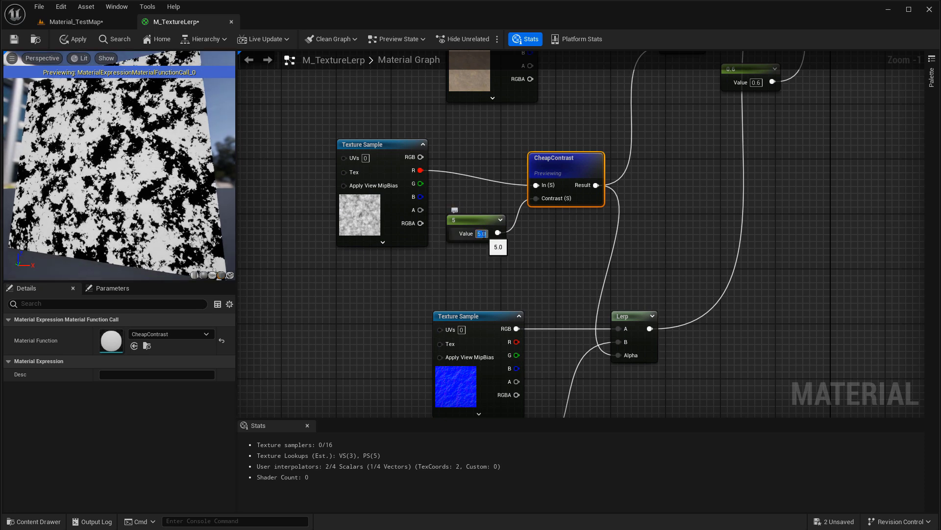
{"action": "type", "text": "0"}
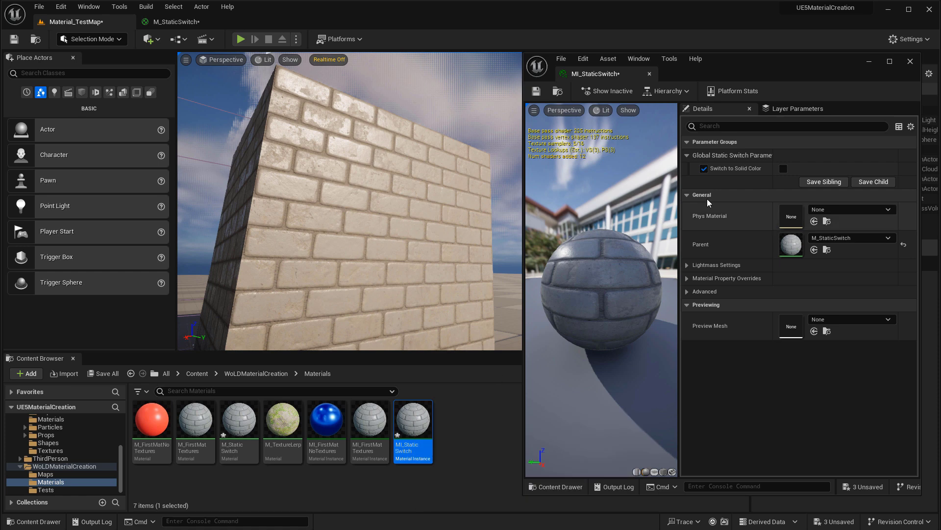
Enable Switch to Solid Color in the MI_StaticSwitch instance and adjust its Roughness.
{"action": "left_click", "coordinate": [704, 168]}
{"action": "left_click", "coordinate": [783, 168]}
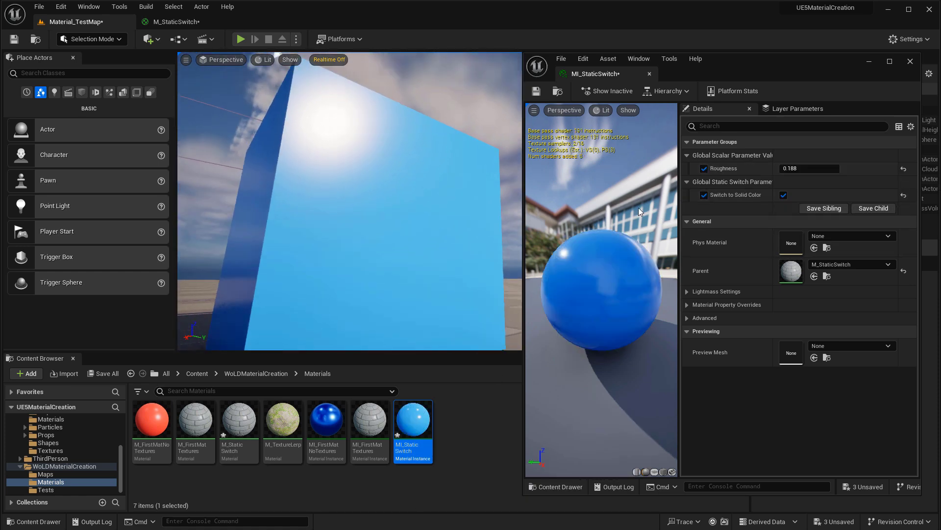
{"action": "mouse_move", "coordinate": [804, 168]}
{"action": "left_mouse_down"}
{"action": "mouse_move", "coordinate": [834, 168]}
{"action": "mouse_move", "coordinate": [802, 169]}
{"action": "left_mouse_up"}
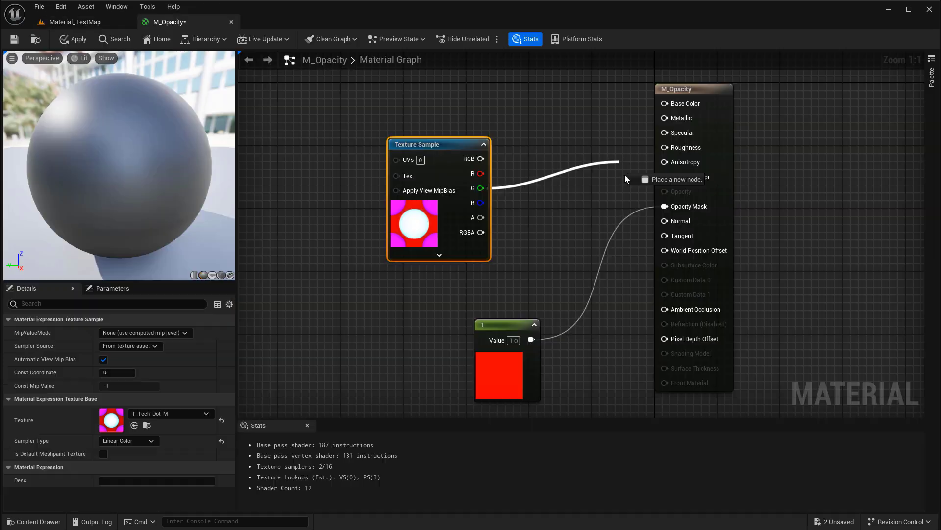
Connect the green channel of the T_Tech_Dot_M texture sample to M_Opacity's Opacity Mask in place of the constant.
{"action": "left_click_drag", "start_coordinate": [624, 175], "coordinate": [666, 206]}
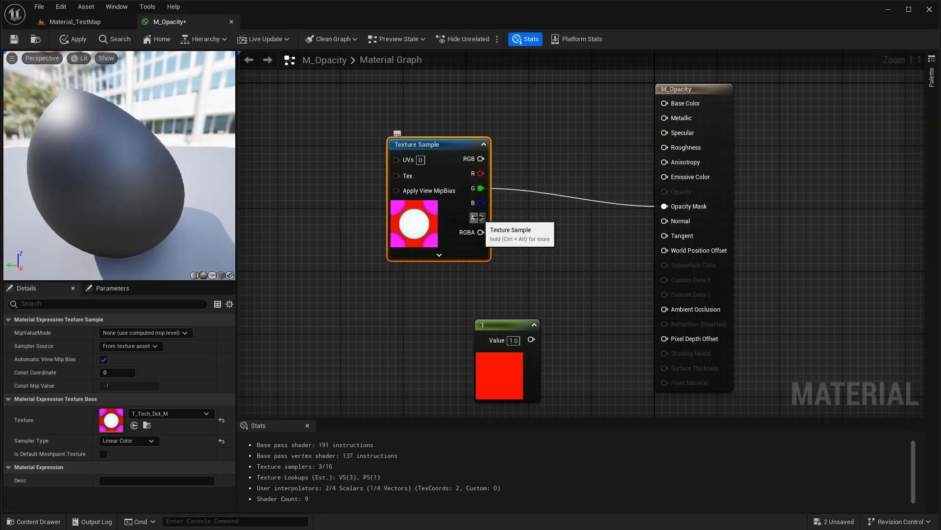
{"action": "scroll", "coordinate": [166, 233], "scroll_direction": "down", "scroll_amount": 5}
{"action": "mouse_move", "coordinate": [166, 233]}
{"action": "left_mouse_down"}
{"action": "mouse_move", "coordinate": [128, 228]}
{"action": "mouse_move", "coordinate": [161, 231]}
{"action": "left_mouse_up"}
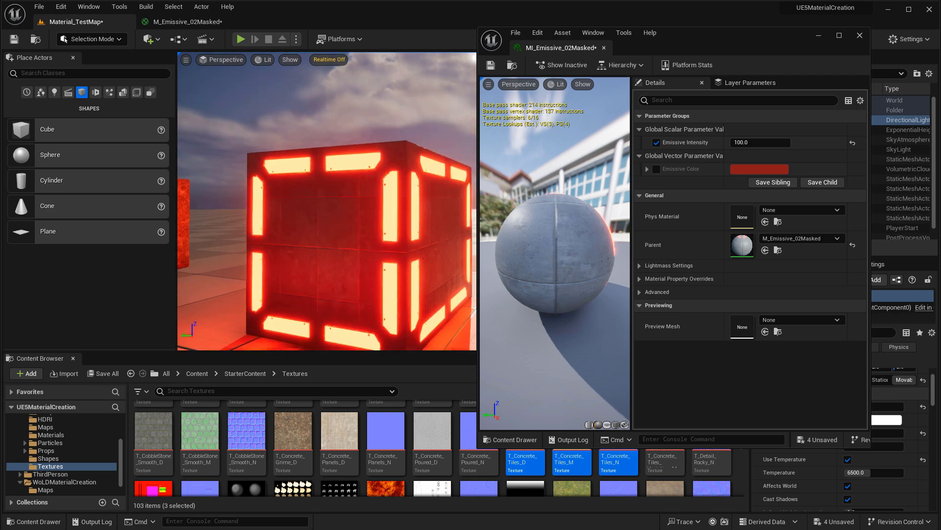
Enable the Emissive Color override in MI_Emissive_02Masked and open its color for editing.
{"action": "left_click", "coordinate": [656, 168]}
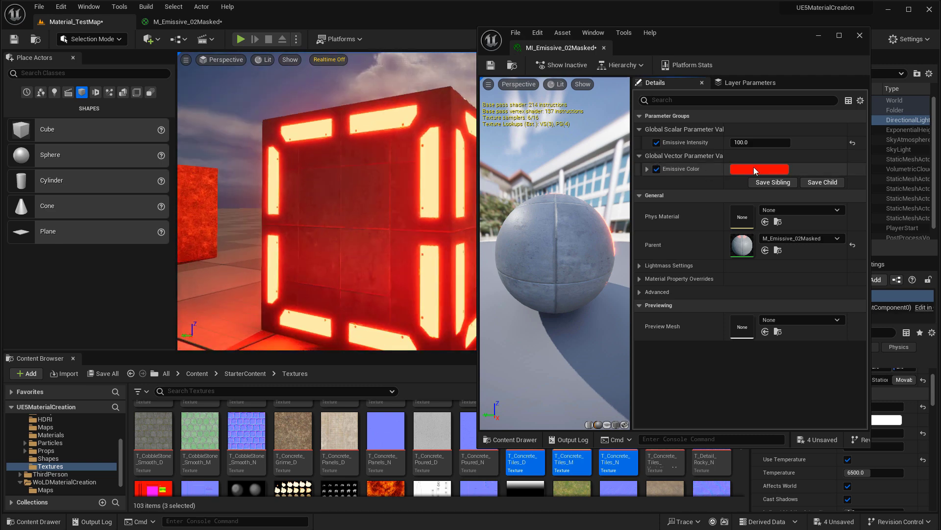
{"action": "left_click", "coordinate": [755, 169]}
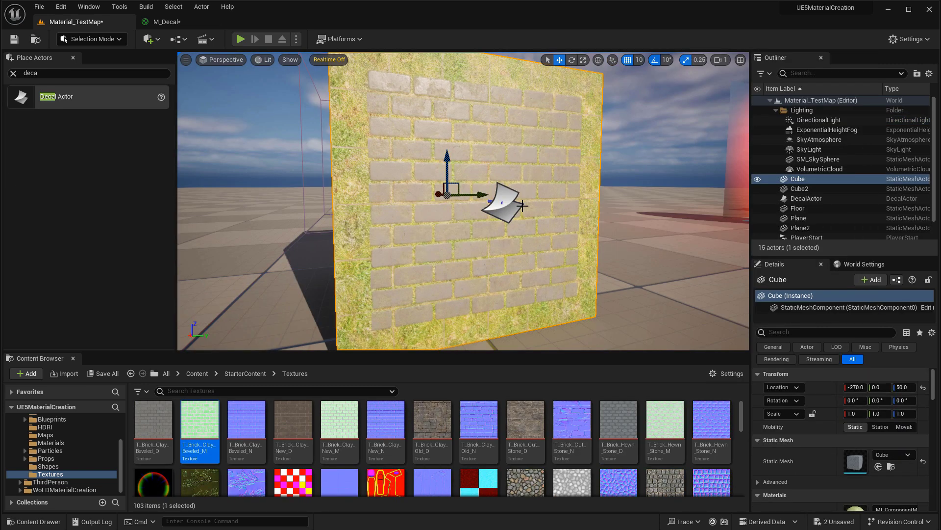
Select the decal actor in front of the grass-covered cube and move it slightly sideways.
{"action": "left_click", "coordinate": [512, 206]}
{"action": "left_click_drag", "start_coordinate": [534, 205], "coordinate": [525, 204]}
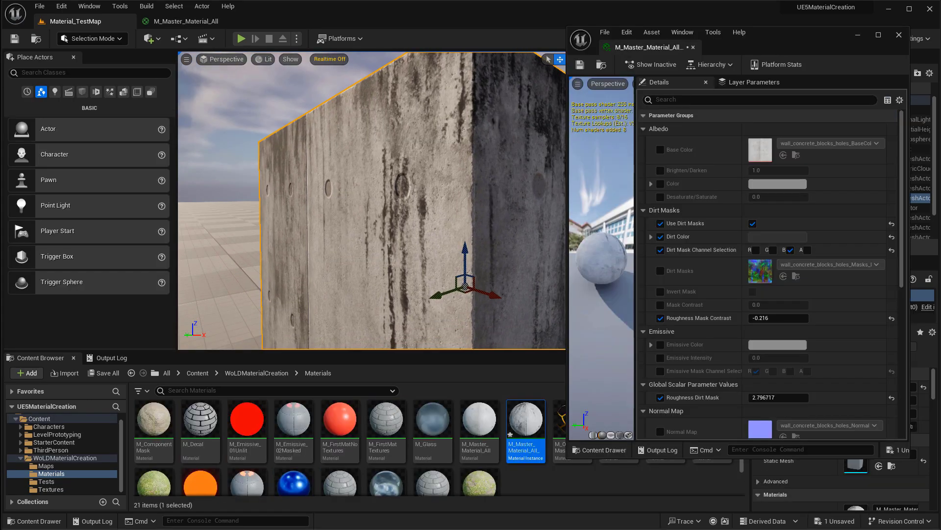
Duplicate the dirty concrete cube and place the copy directly beside the original along the wall.
{"action": "mouse_move", "coordinate": [364, 163]}
{"action": "left_mouse_down"}
{"action": "mouse_move", "coordinate": [364, 147]}
{"action": "mouse_move", "coordinate": [365, 162]}
{"action": "left_mouse_up"}
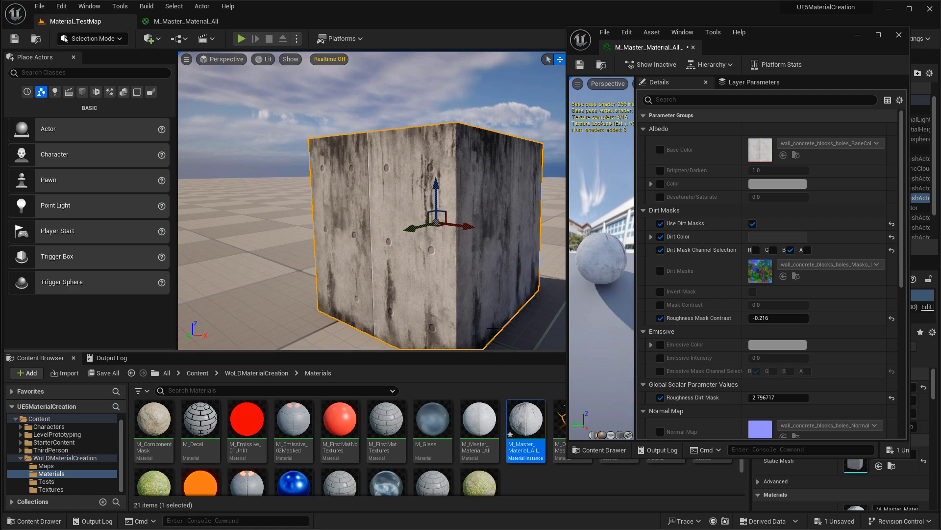
{"action": "mouse_move", "coordinate": [452, 239]}
{"action": "right_mouse_down"}
{"action": "mouse_move", "coordinate": [436, 238]}
{"action": "mouse_move", "coordinate": [447, 235]}
{"action": "right_mouse_up"}
{"action": "left_click_drag", "start_coordinate": [447, 235], "coordinate": [554, 250], "text": "alt"}
{"action": "right_click_drag", "start_coordinate": [554, 250], "coordinate": [496, 320]}
Duplicate the M_Master_Material_All_Inst material instance and apply the copy to the duplicated cube.
{"action": "right_click", "coordinate": [524, 417]}
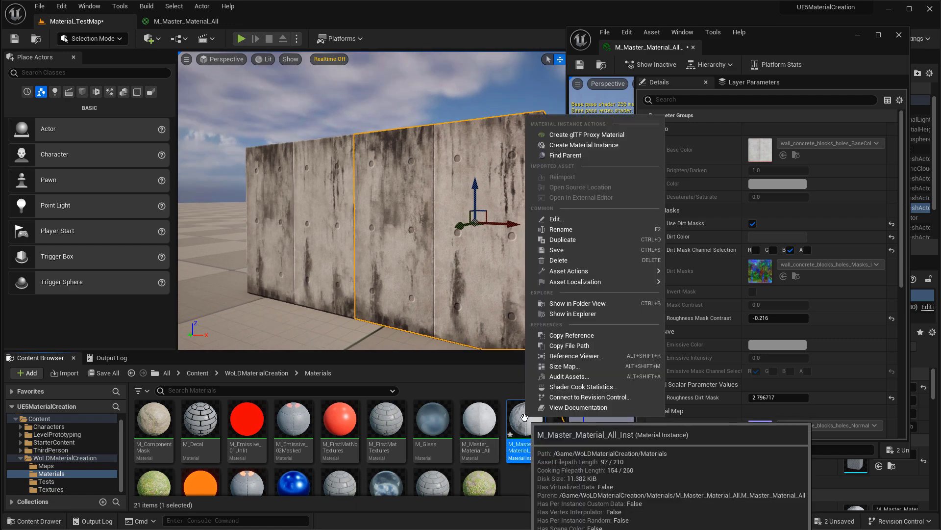
{"action": "left_click", "coordinate": [582, 239]}
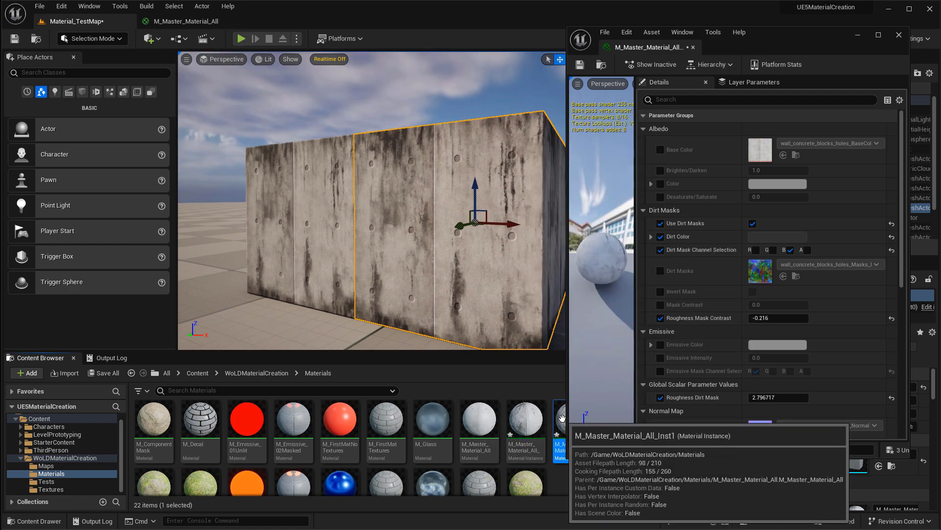
{"action": "left_click_drag", "start_coordinate": [558, 416], "coordinate": [487, 256]}
In the copied material instance, switch Dirt Mask Channel Selection from B to G and set Roughness Mask Contrast to -0.328.
{"action": "double_click", "coordinate": [560, 422]}
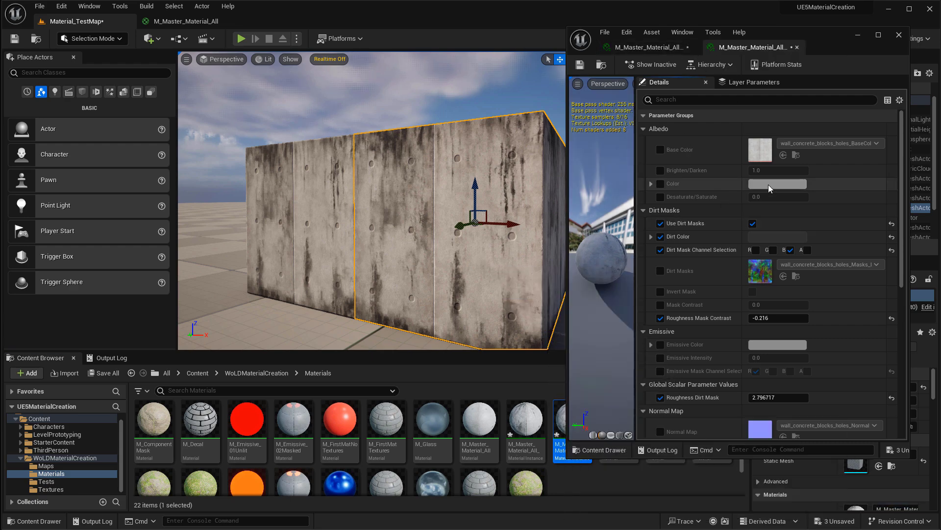
{"action": "left_click", "coordinate": [790, 250]}
{"action": "left_click", "coordinate": [774, 250]}
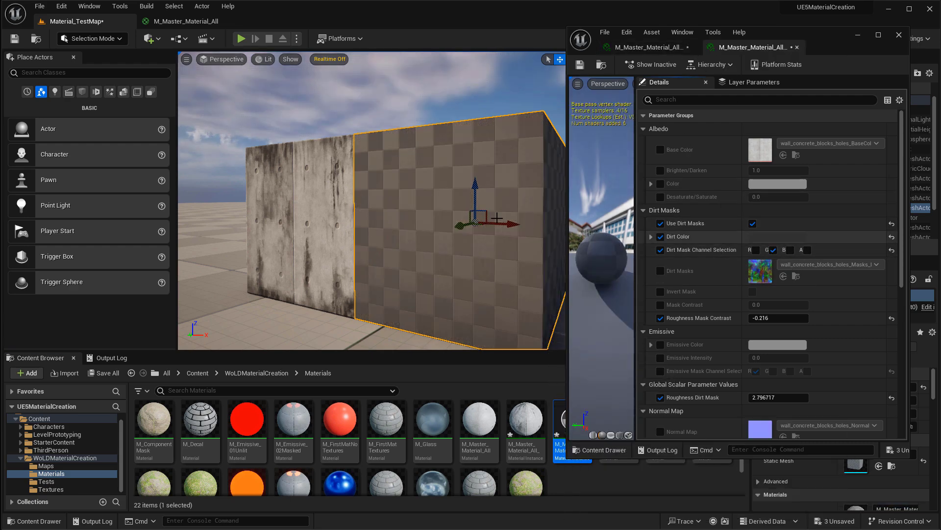
{"action": "left_click_drag", "start_coordinate": [761, 318], "coordinate": [751, 319]}
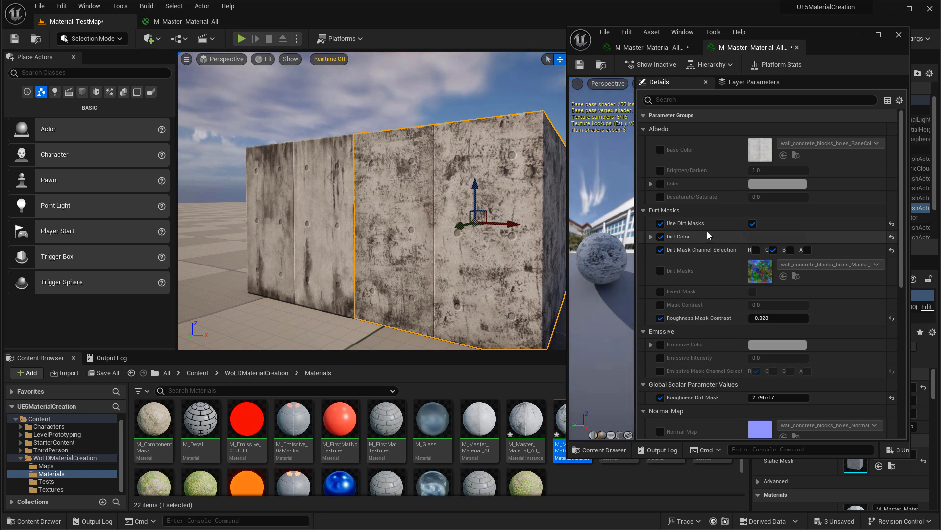
Change the copied instance's Dirt Color to a lighter grey.
{"action": "left_click", "coordinate": [804, 183]}
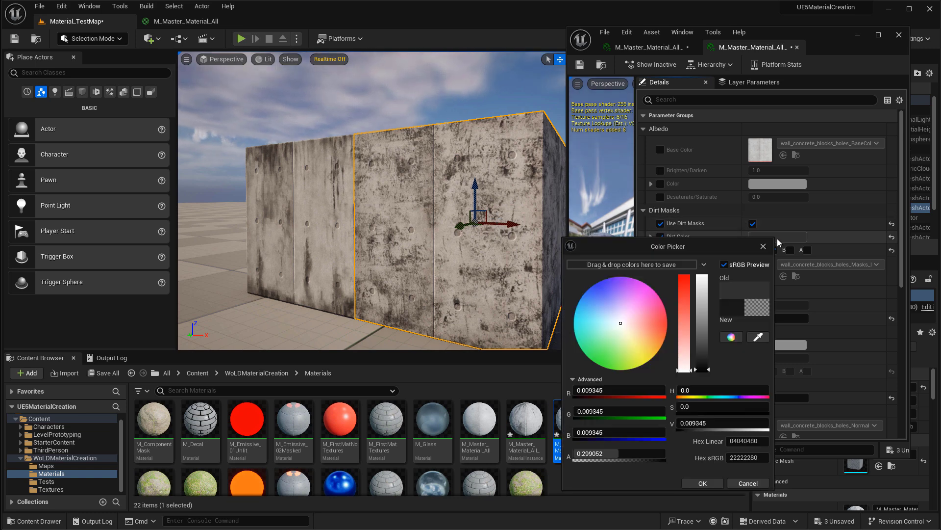
{"action": "left_click", "coordinate": [703, 483]}
Enable a white Emissive Color on the copied instance with Emissive Intensity 100 and the B channel as emissive mask.
{"action": "left_click", "coordinate": [660, 346]}
{"action": "left_click", "coordinate": [769, 358]}
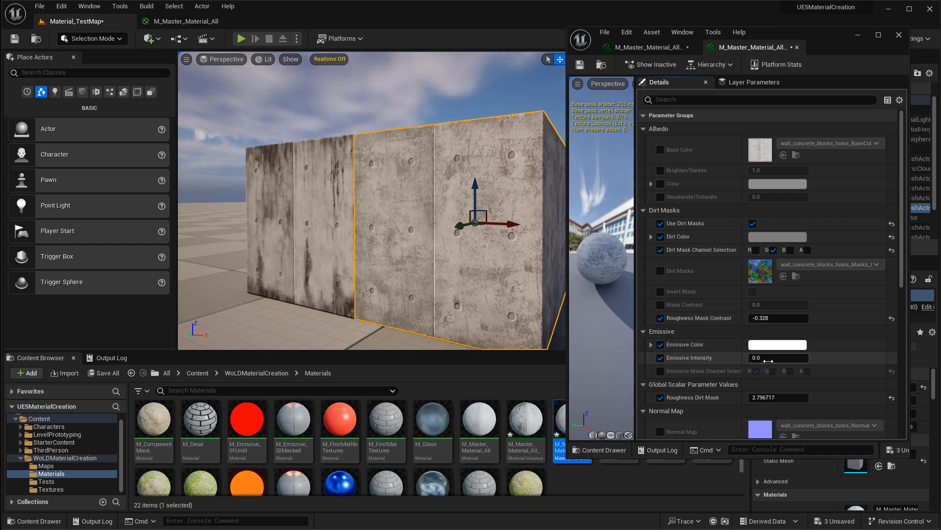
{"action": "type", "text": "100"}
{"action": "left_click", "coordinate": [759, 371]}
{"action": "left_click", "coordinate": [756, 371]}
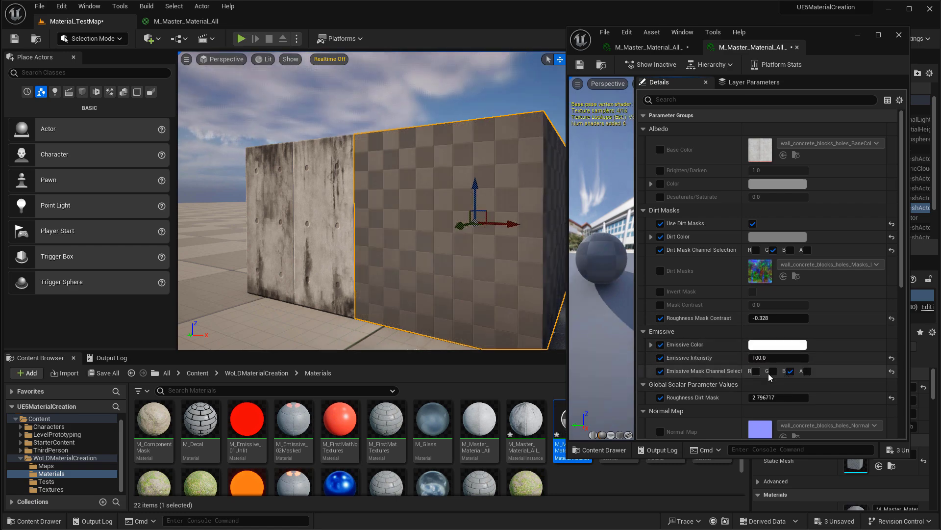
{"action": "right_click_drag", "start_coordinate": [411, 253], "coordinate": [411, 253]}
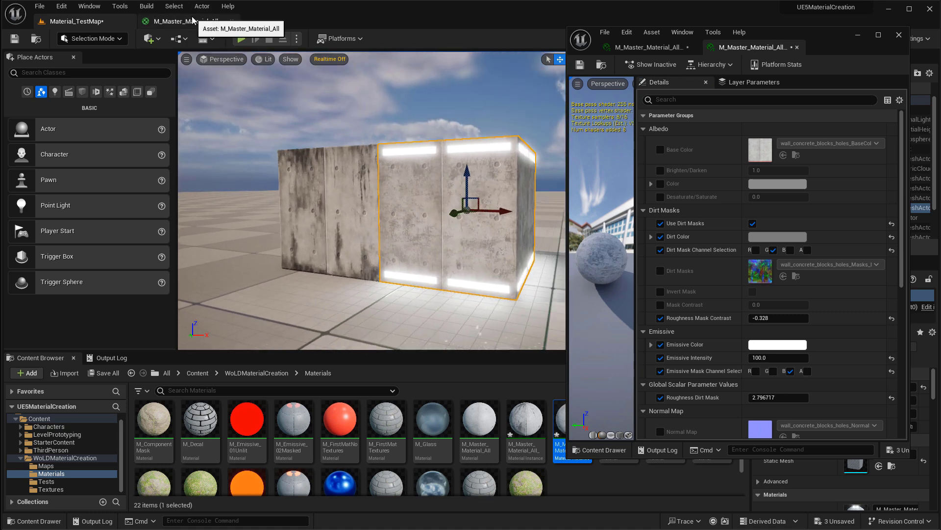